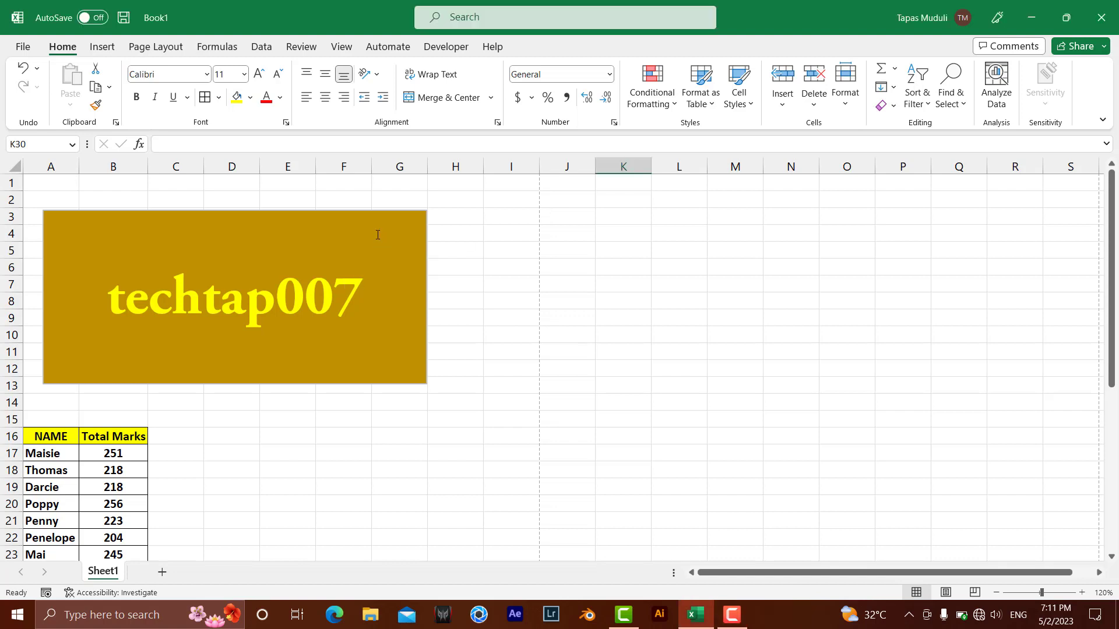
Inspect the techtap007 text box and Total Marks chart, and browse the Insert tab's Illustrations list
left_click(424, 322)
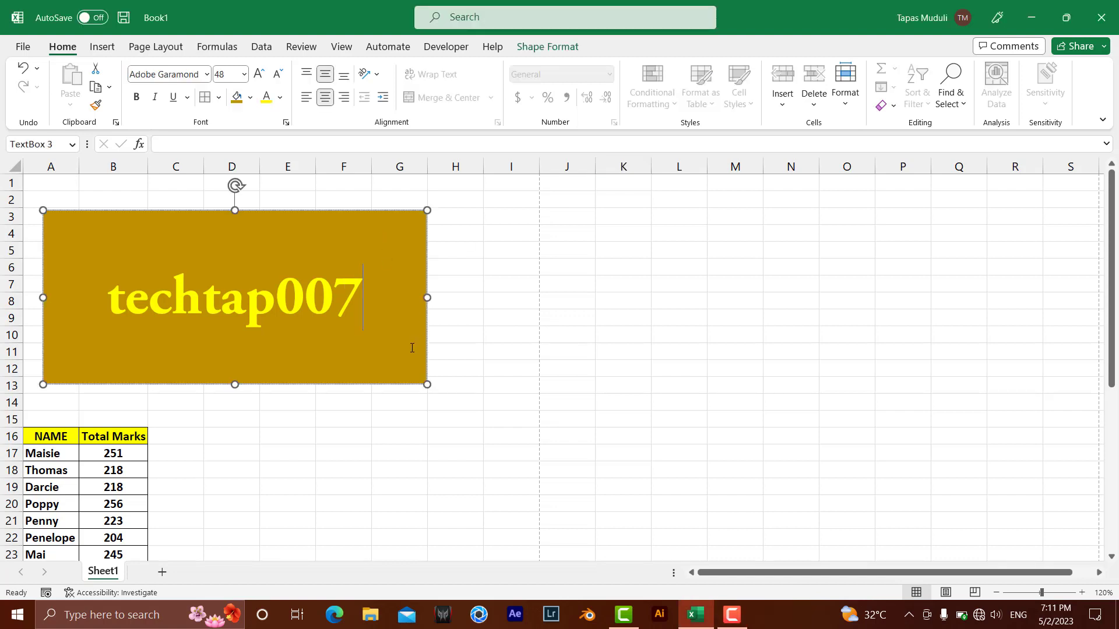
scroll(403, 338, "down", 4)
scroll(406, 299, "down", 3)
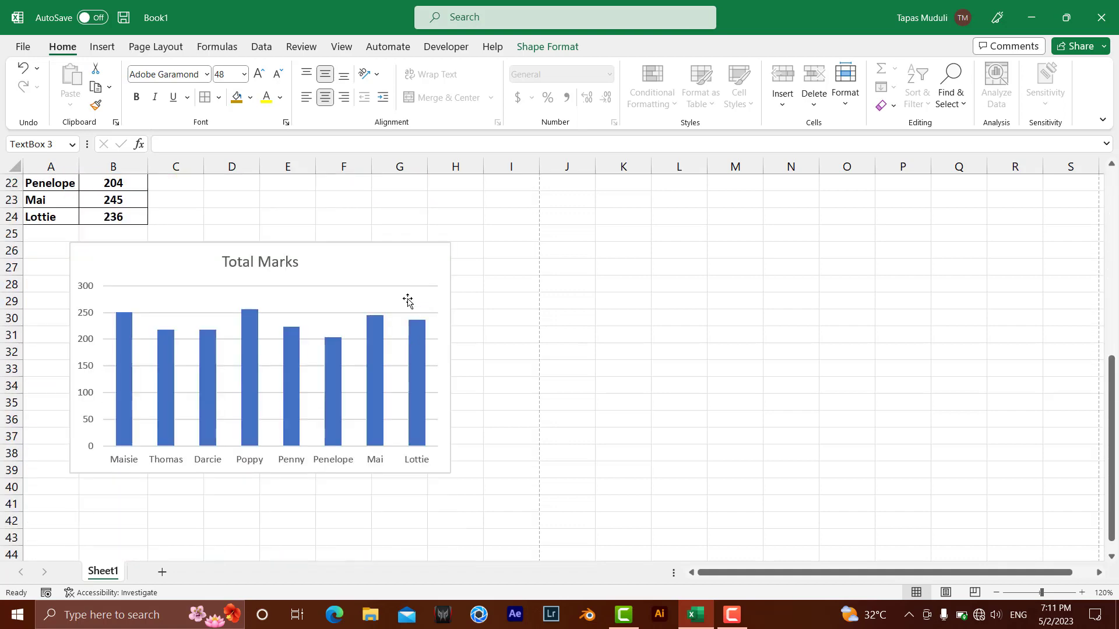
left_click(406, 289)
scroll(487, 375, "up", 6)
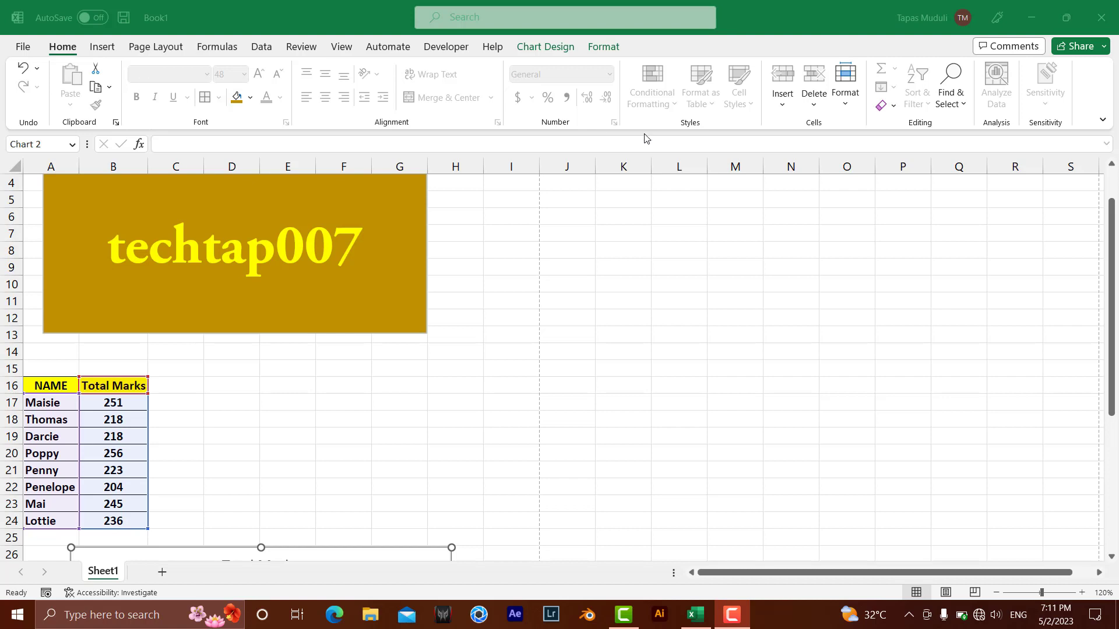
left_click(294, 406)
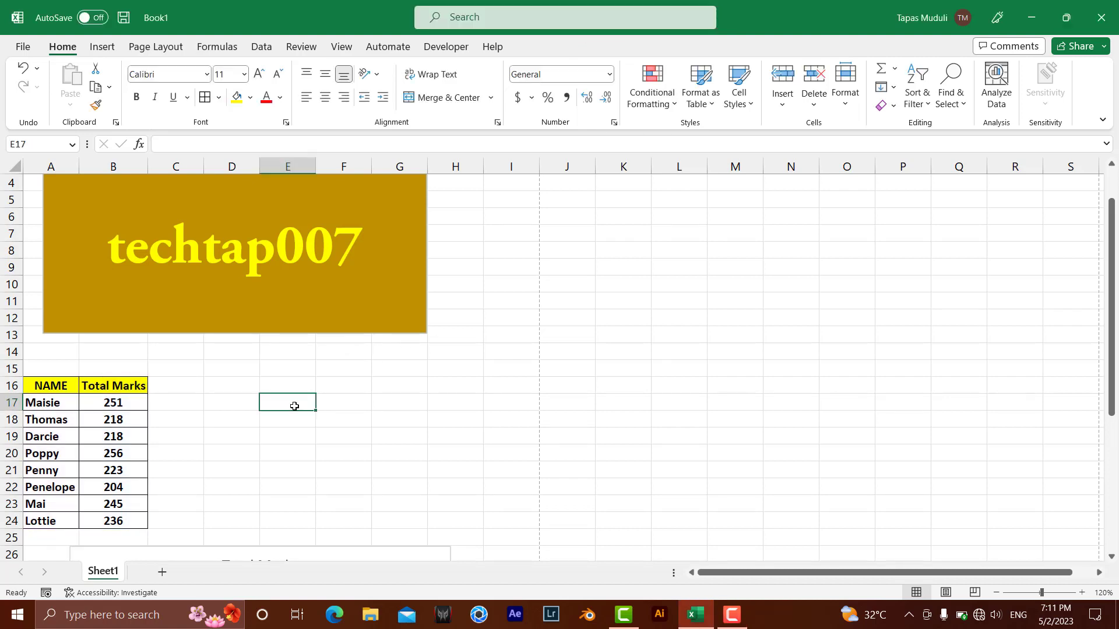
left_click(104, 47)
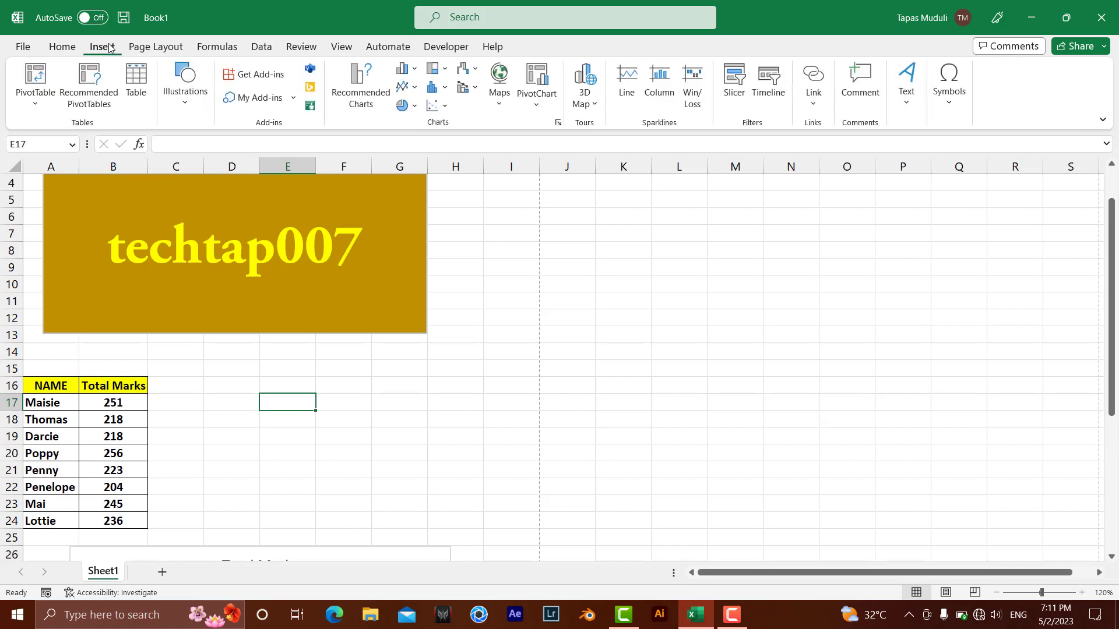
left_click(186, 112)
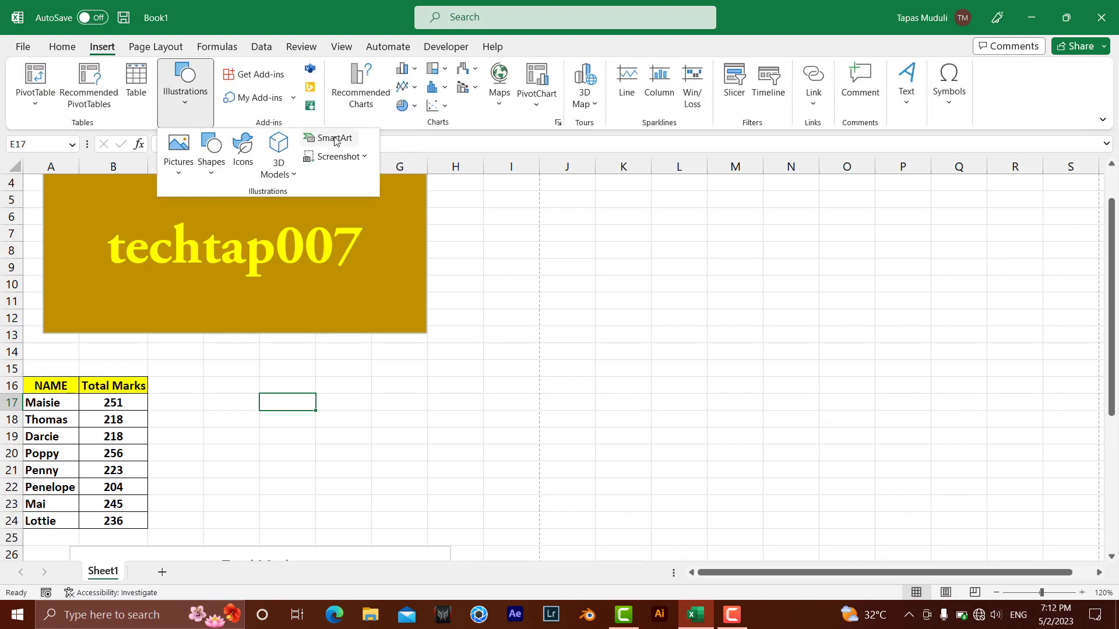
left_click(375, 416)
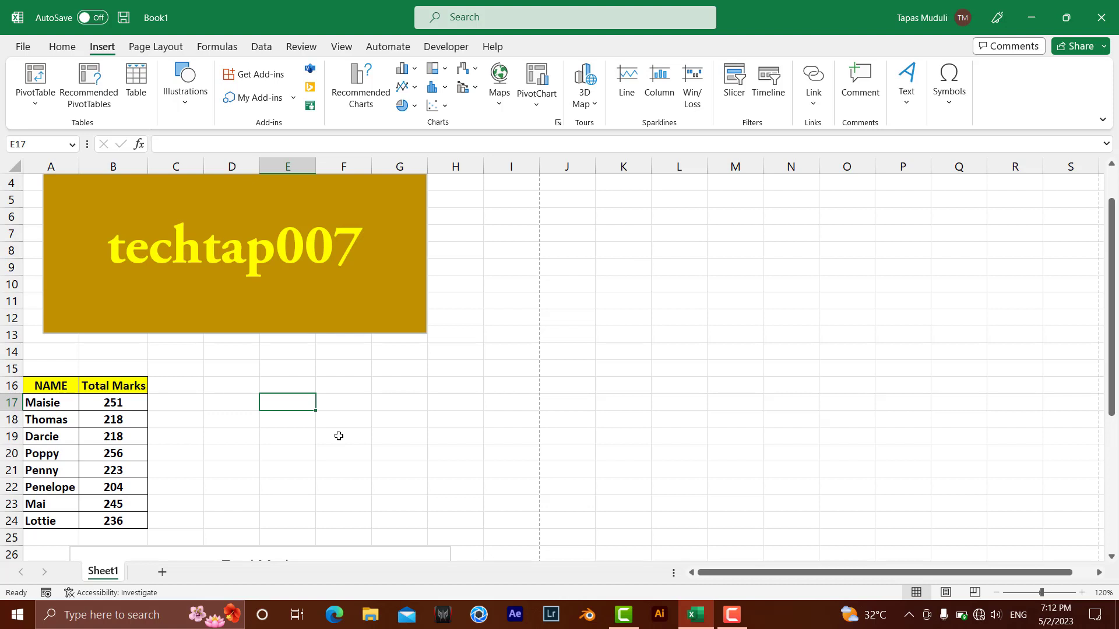
left_click(62, 47)
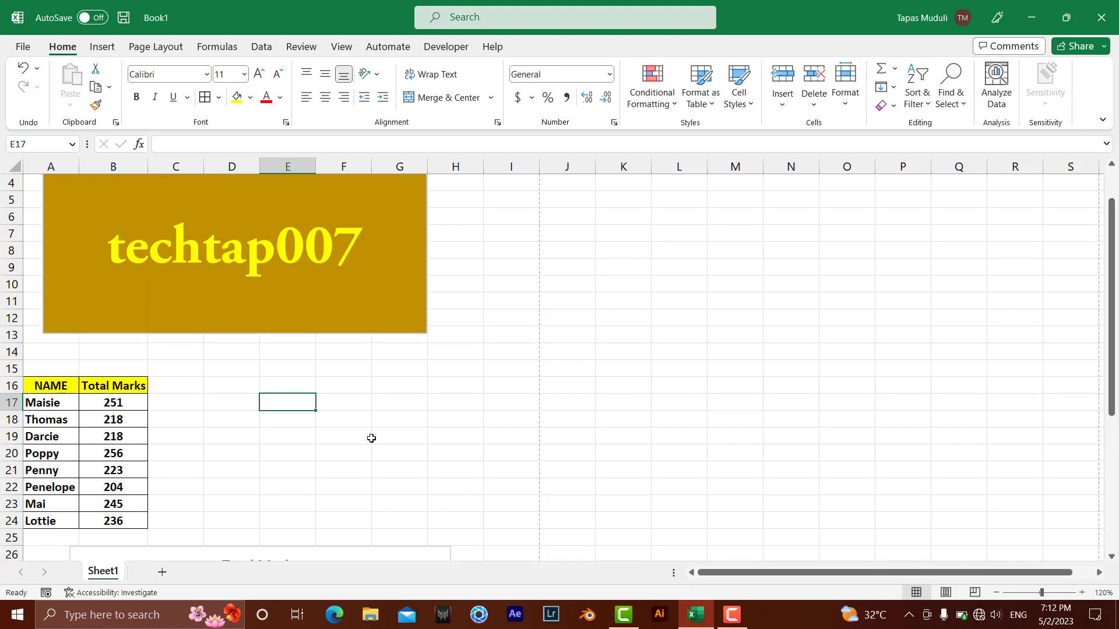
scroll(371, 438, "up", 1)
Show the techtap007 text box's Size & Properties settings in the Format Shape pane
left_click(354, 380)
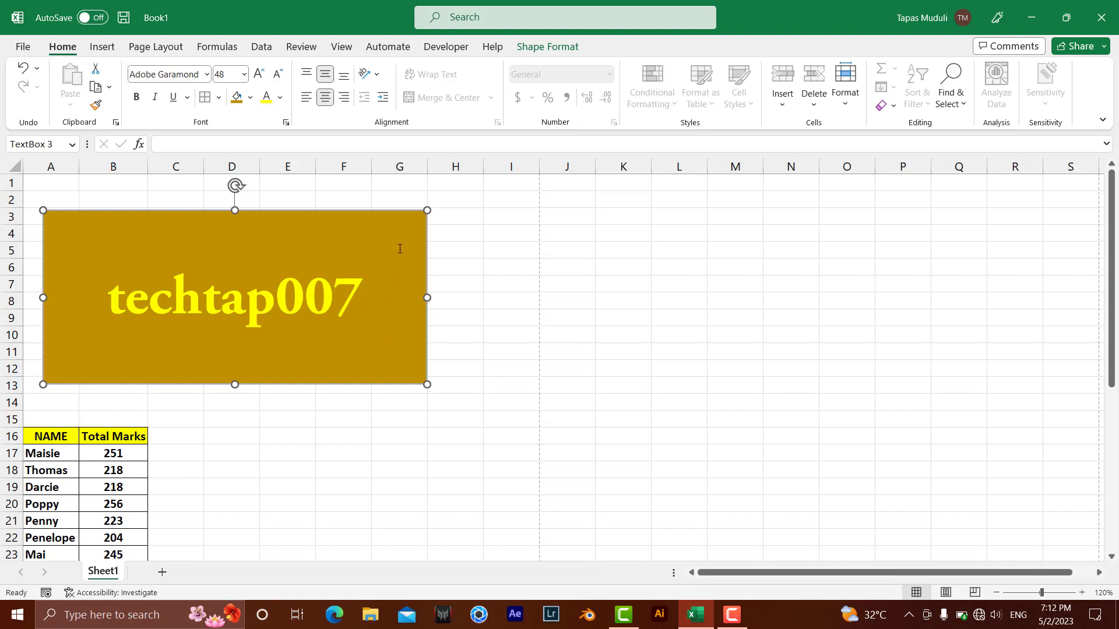
right_click(389, 233)
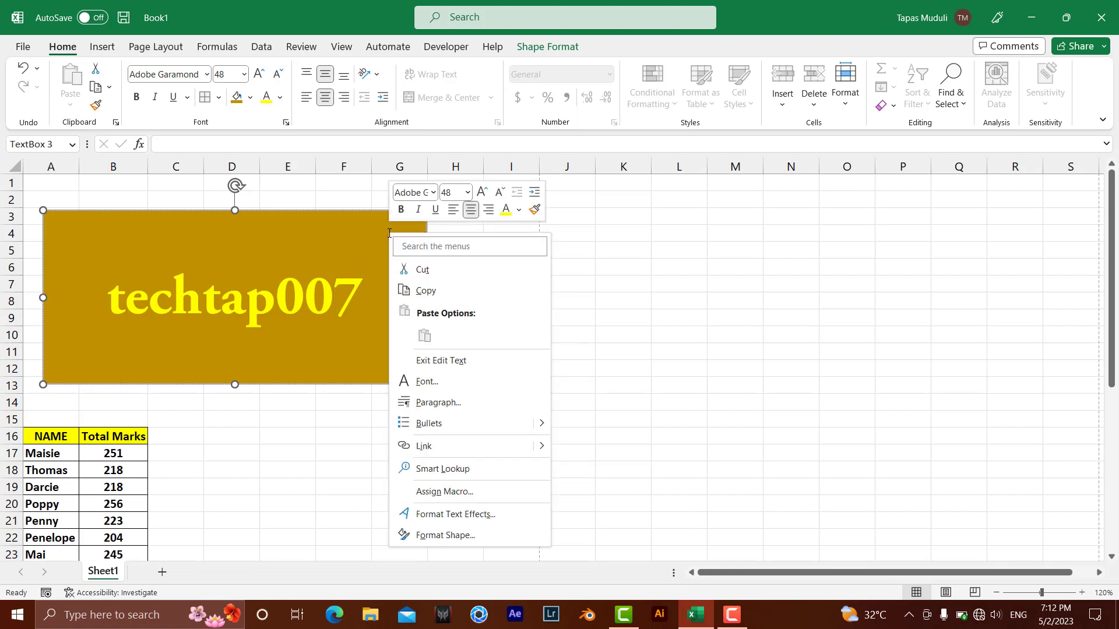
left_click(452, 536)
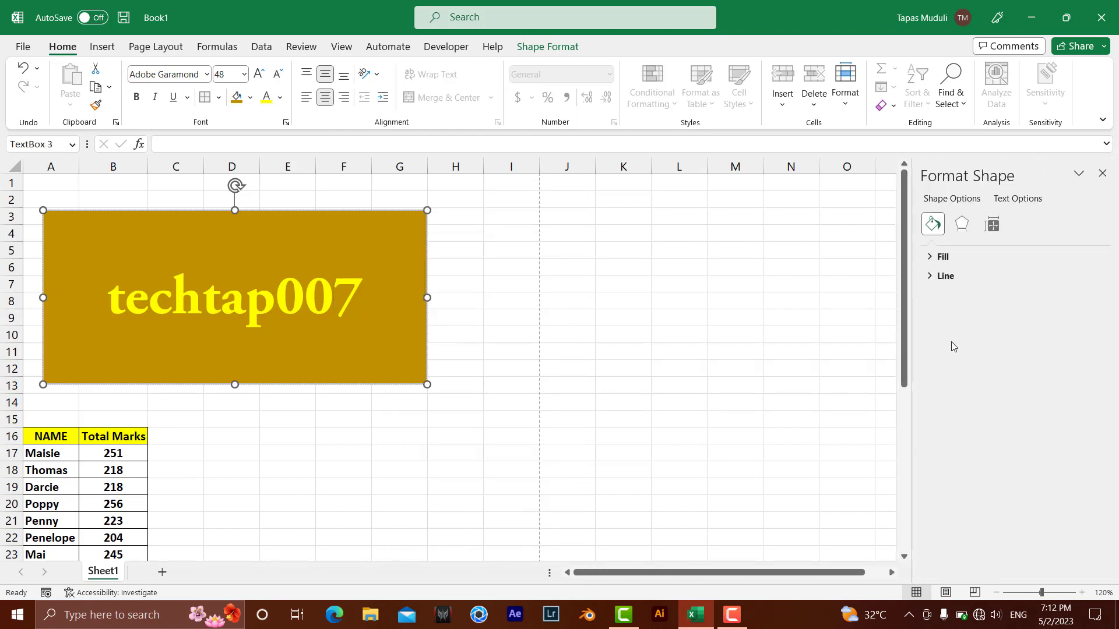
left_click(993, 226)
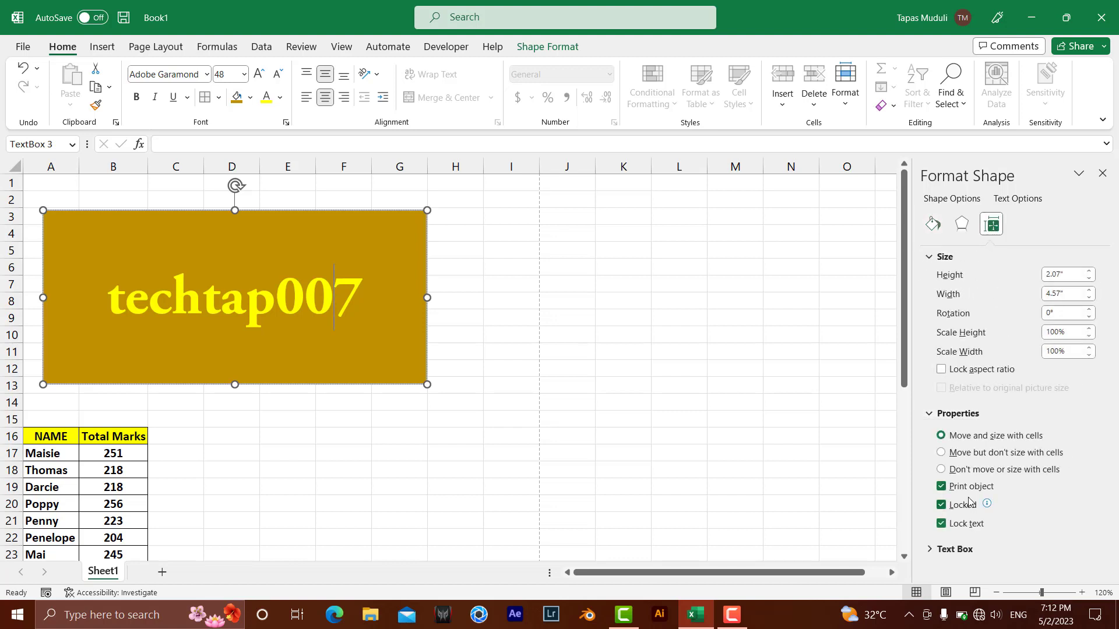
left_click(511, 336)
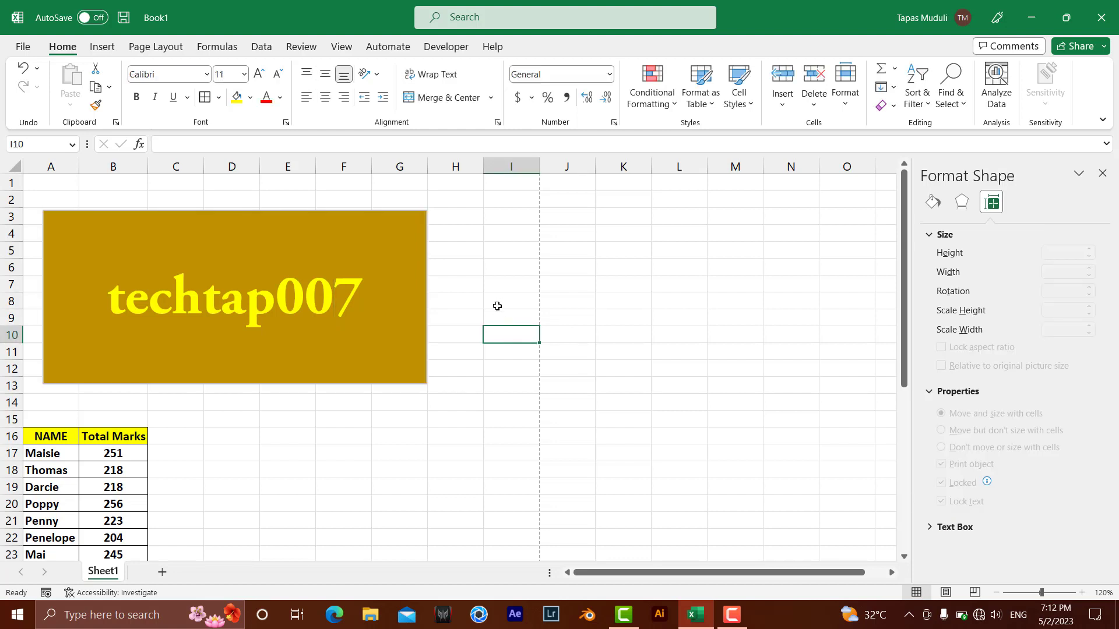
Check the current print preview, then return and reselect the techtap007 text box
key("ctrl+p")
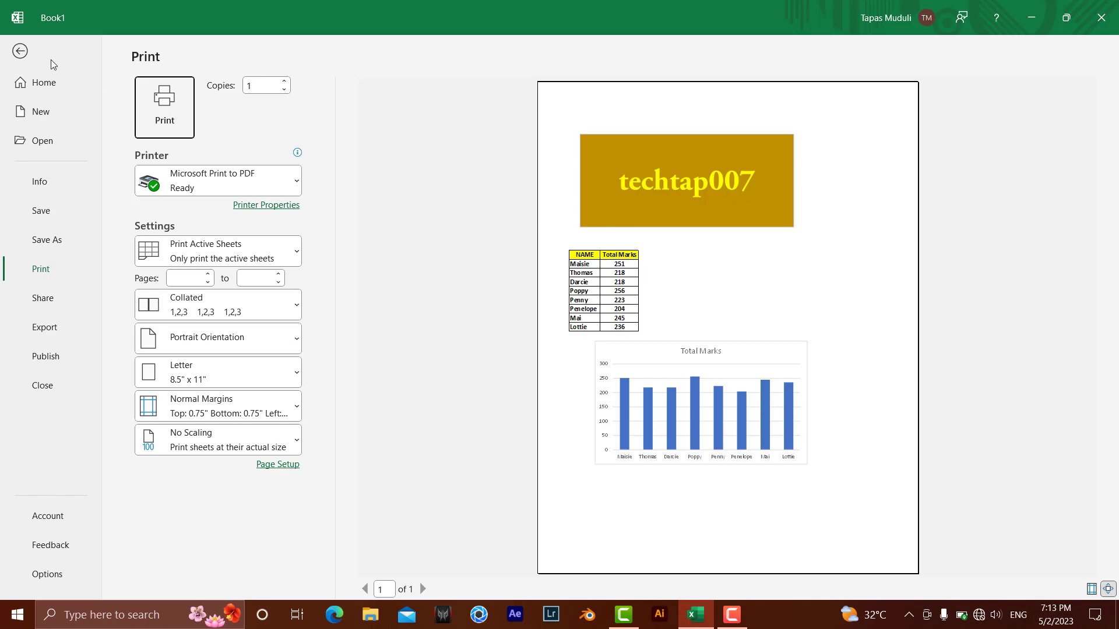
left_click(20, 51)
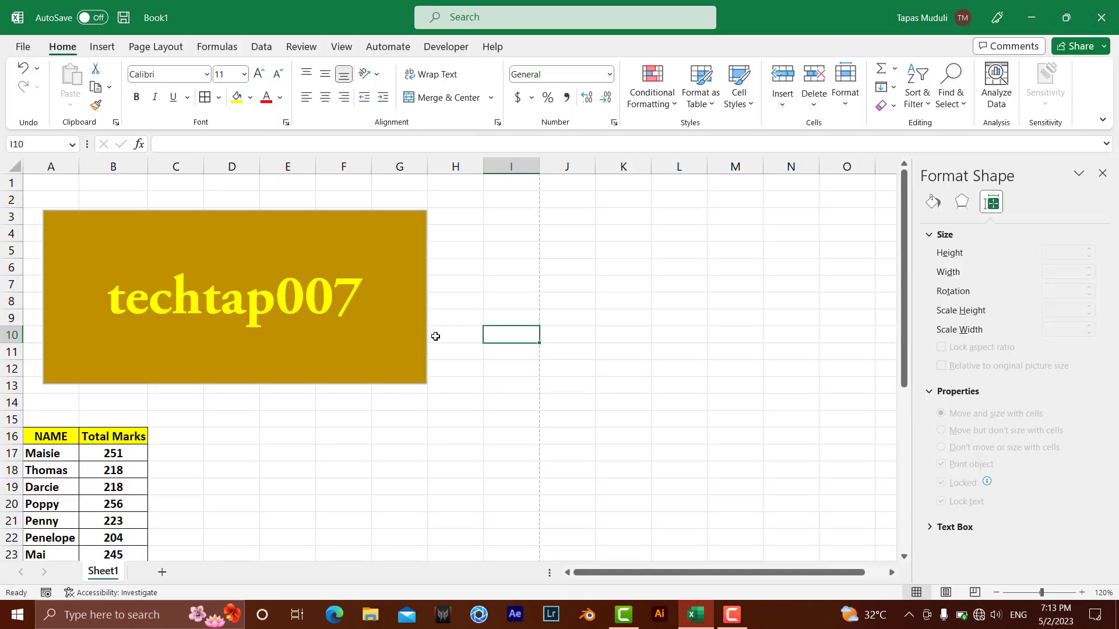
left_click(415, 326)
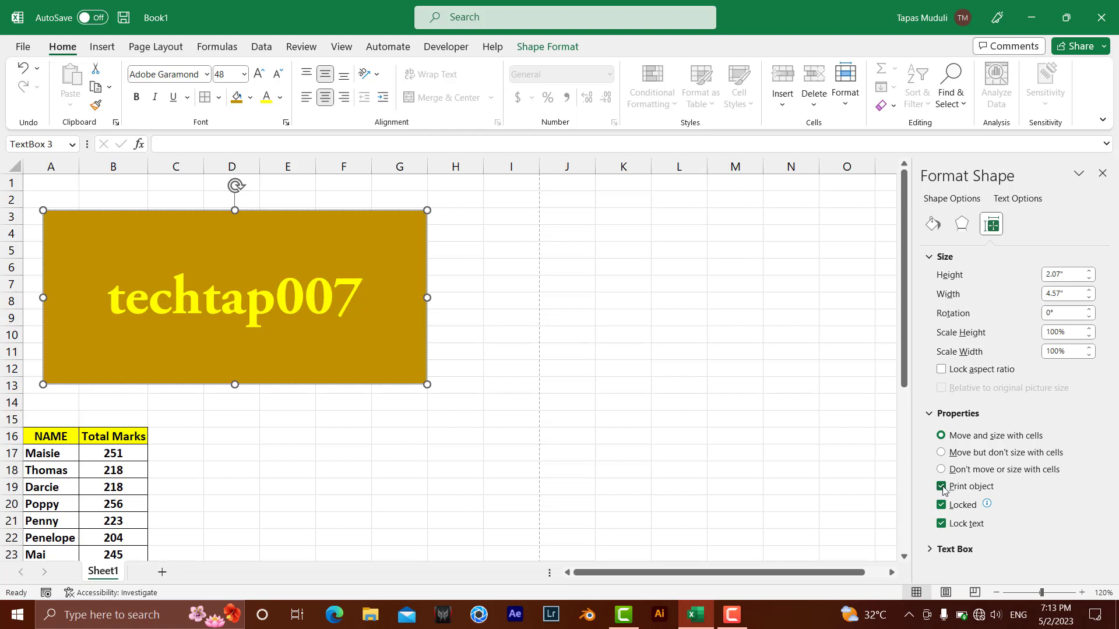
Uncheck Print object for the text box and confirm in print preview that it no longer appears
left_click(941, 487)
left_click(512, 404)
key("ctrl+p")
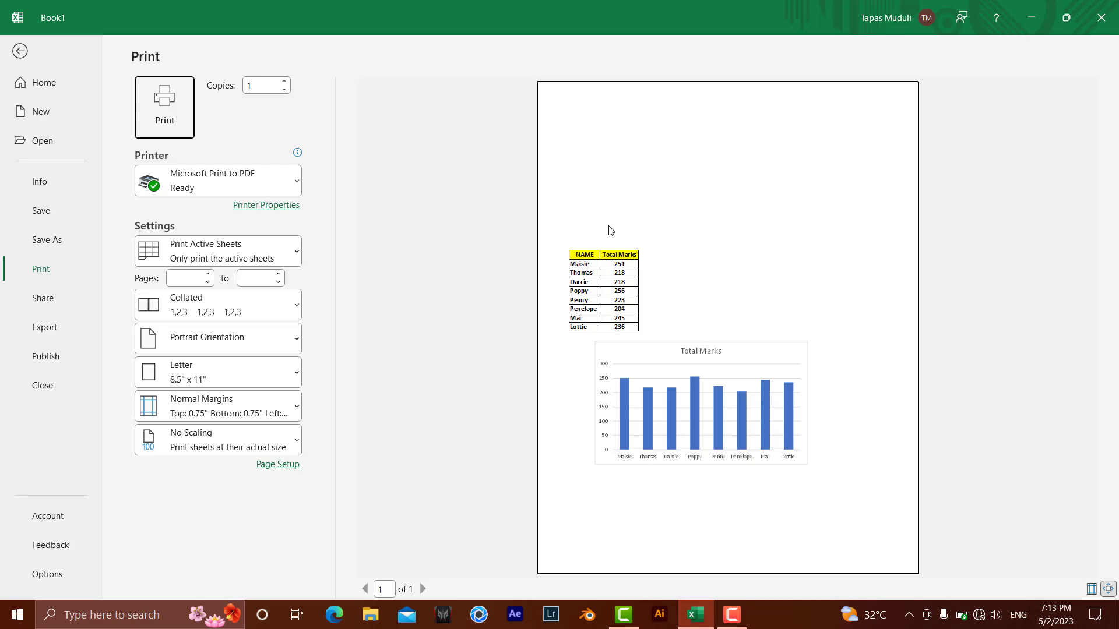
left_click(22, 53)
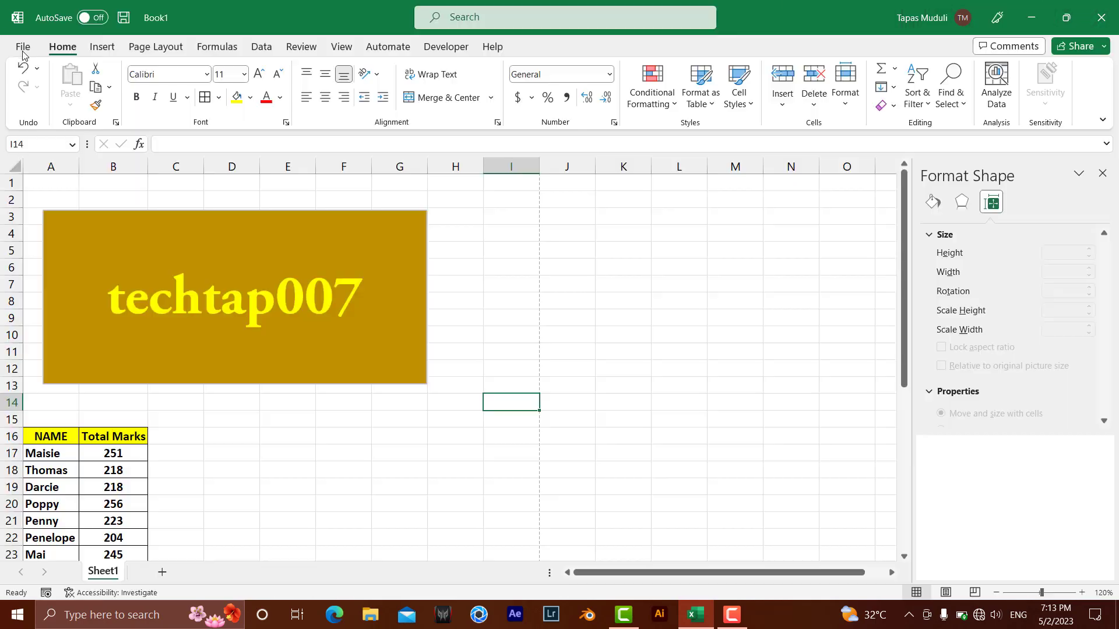
Close the Format Shape pane and scroll down to the Total Marks chart
scroll(413, 353, "down", 5)
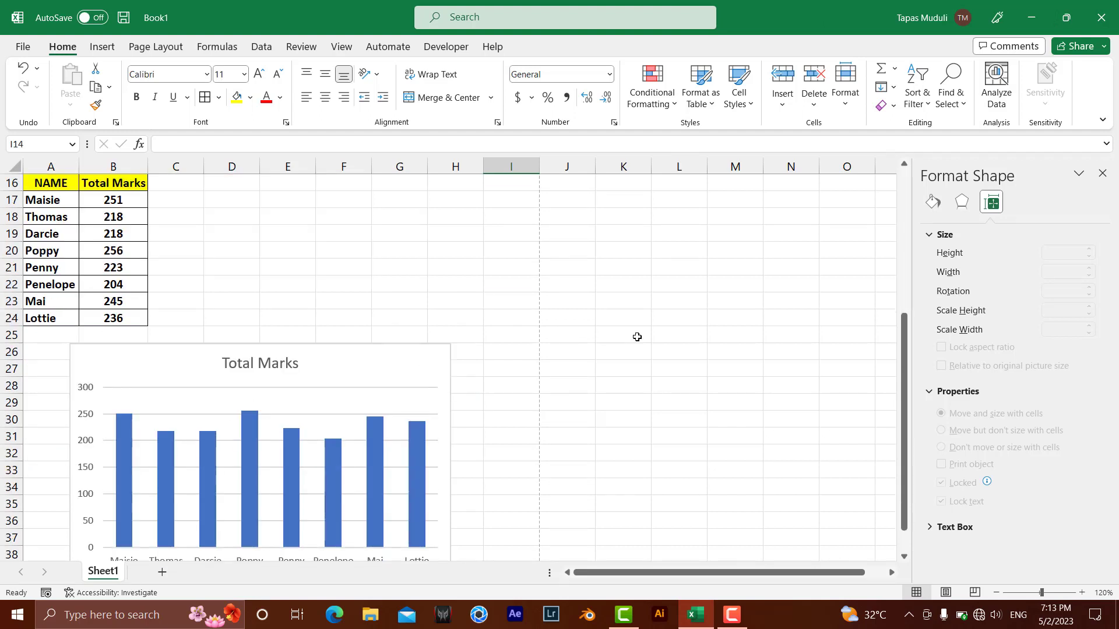
left_click(1102, 173)
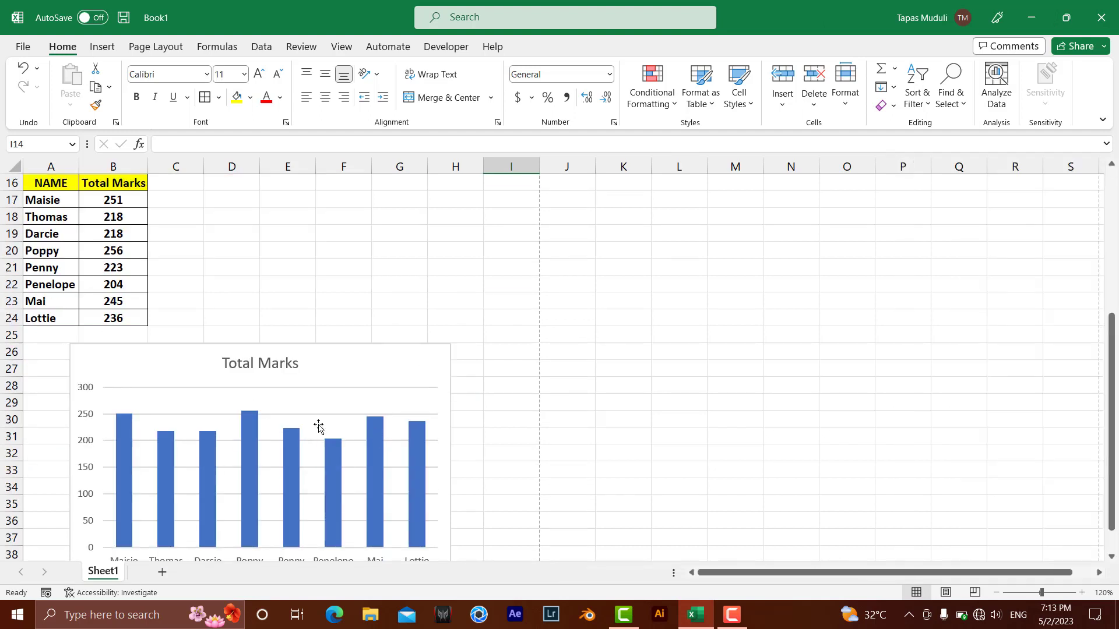
scroll(318, 426, "down", 1)
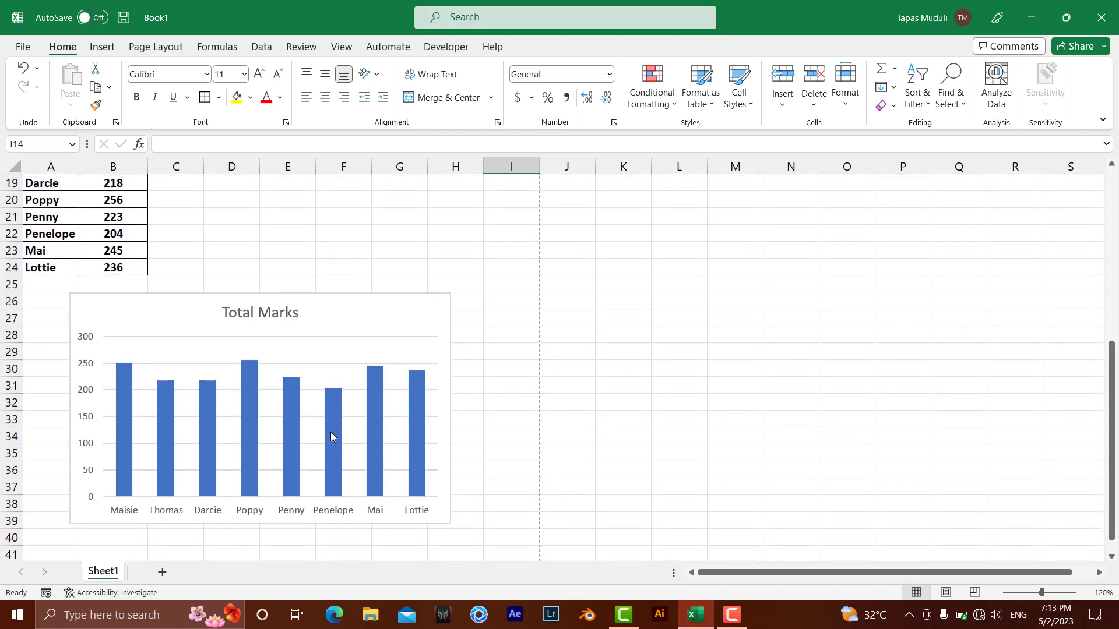
Inspect the context menus of the chart's Total Marks data series and plot area
left_click(330, 432)
right_click(330, 435)
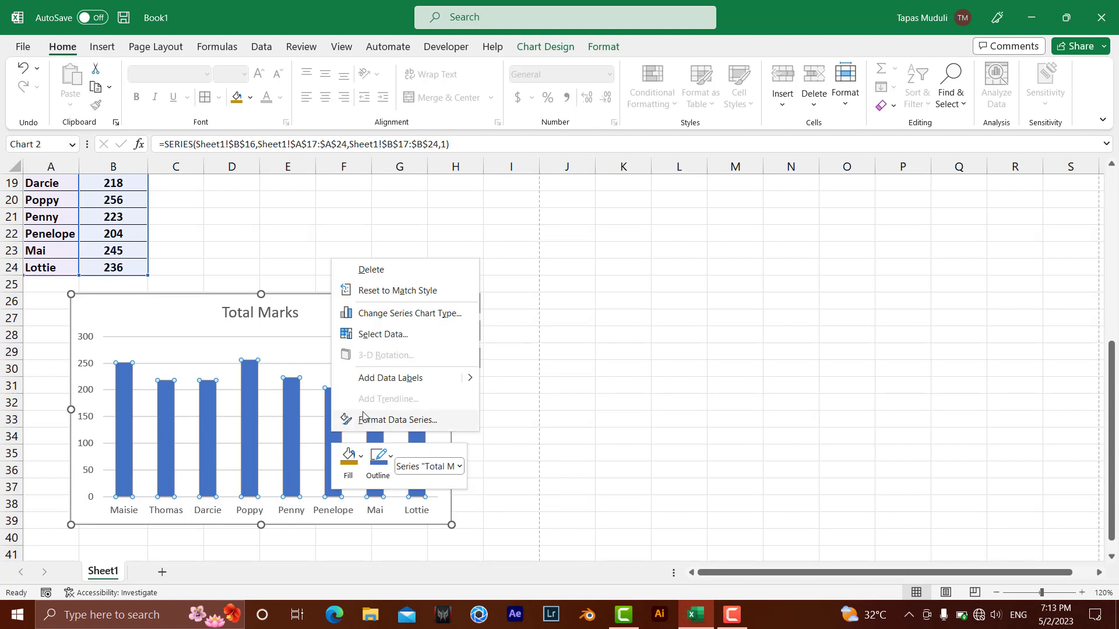
key("Escape")
left_click(317, 373)
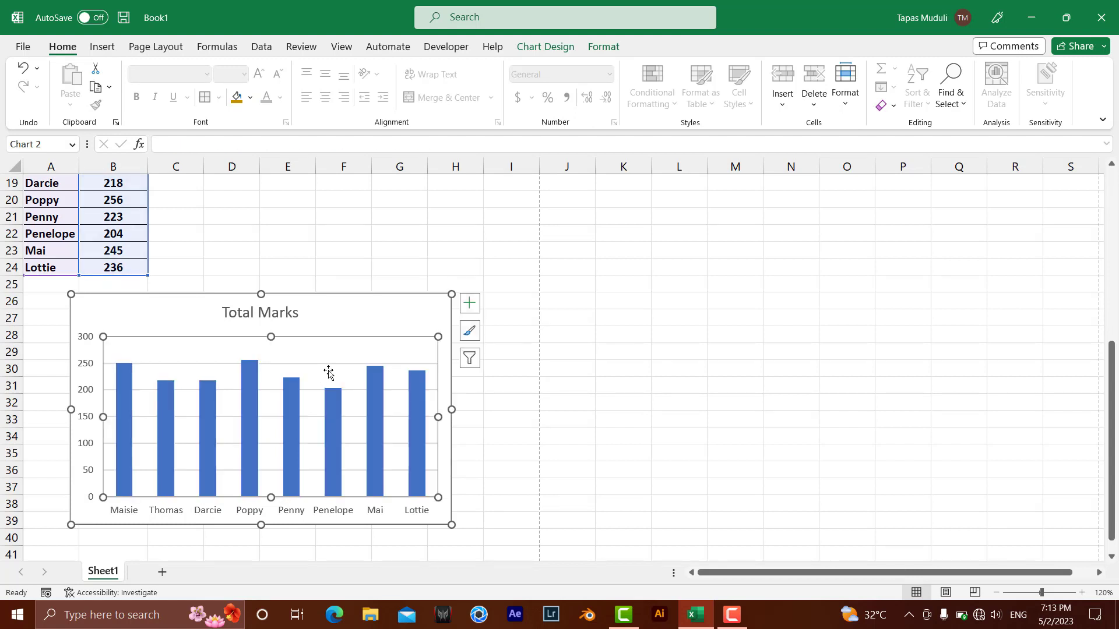
right_click(328, 372)
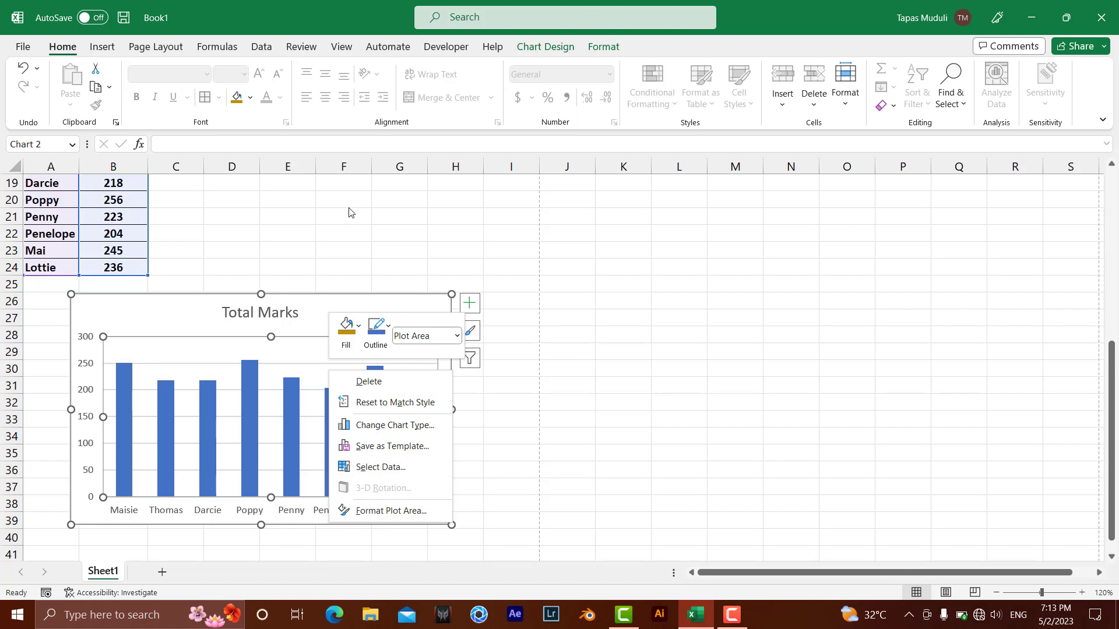
left_click(349, 240)
left_click(348, 241)
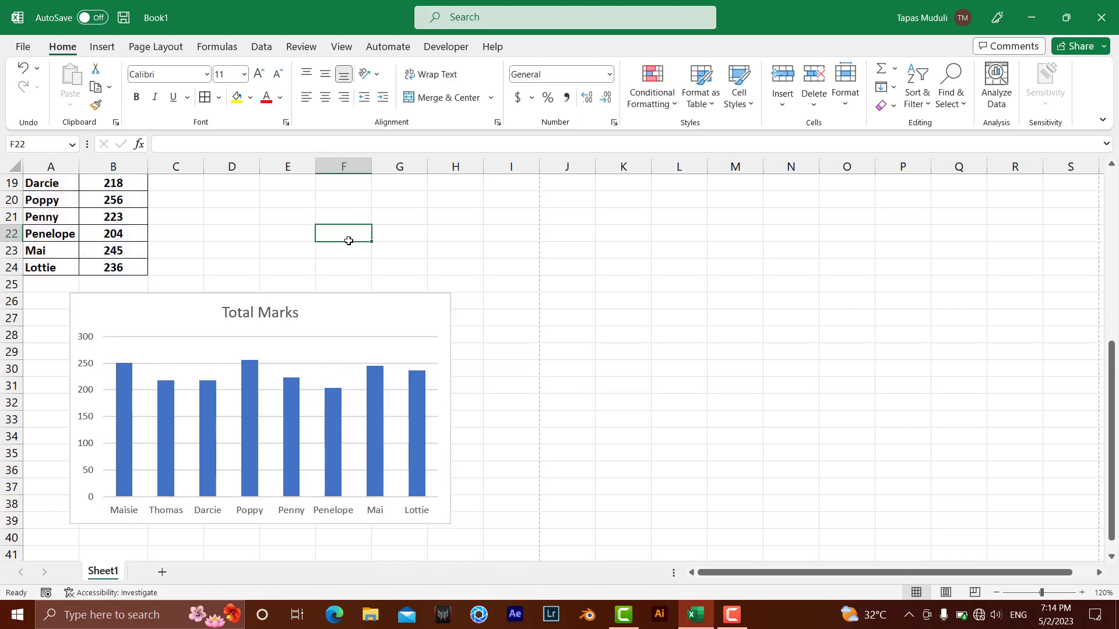
left_click(362, 313)
Uncheck Print object for the Total Marks chart under Format Chart Area's Size & Properties
right_click(362, 314)
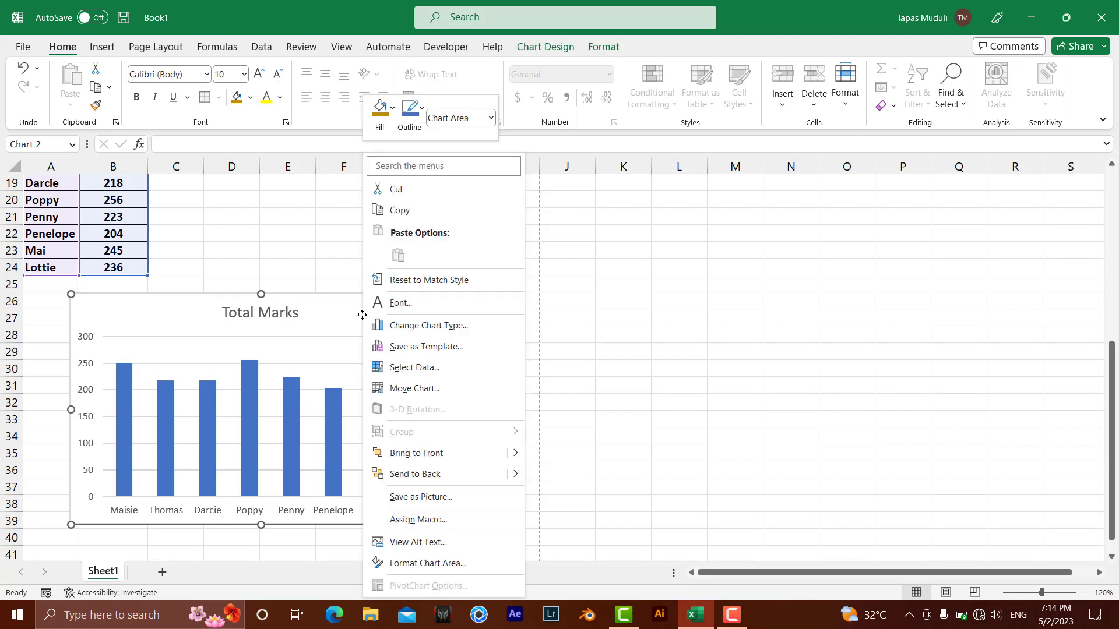
left_click(450, 567)
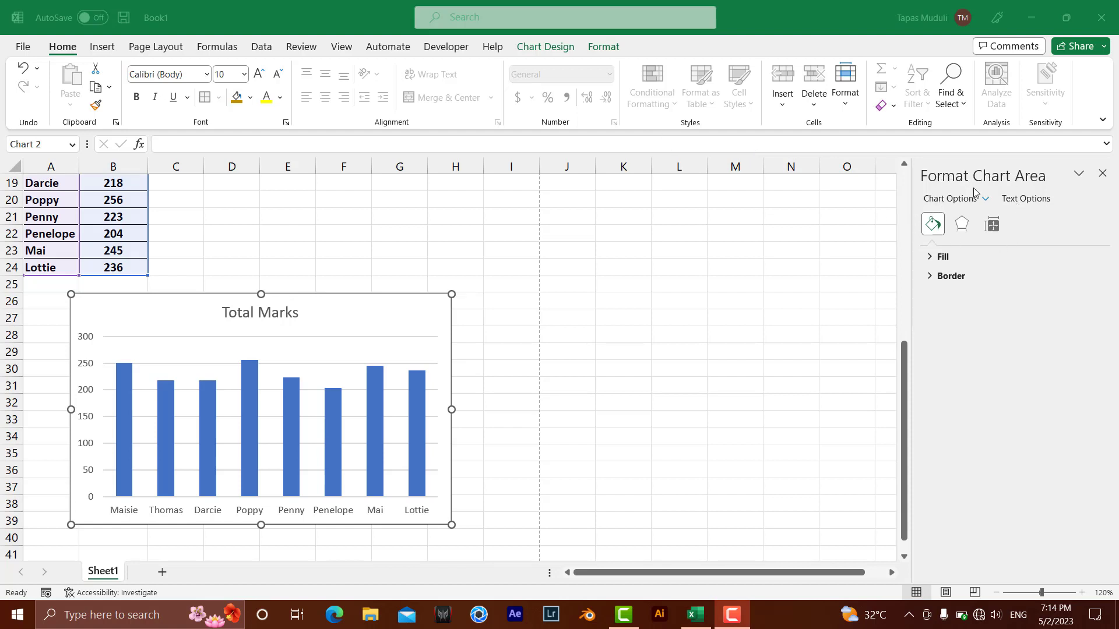
left_click(993, 227)
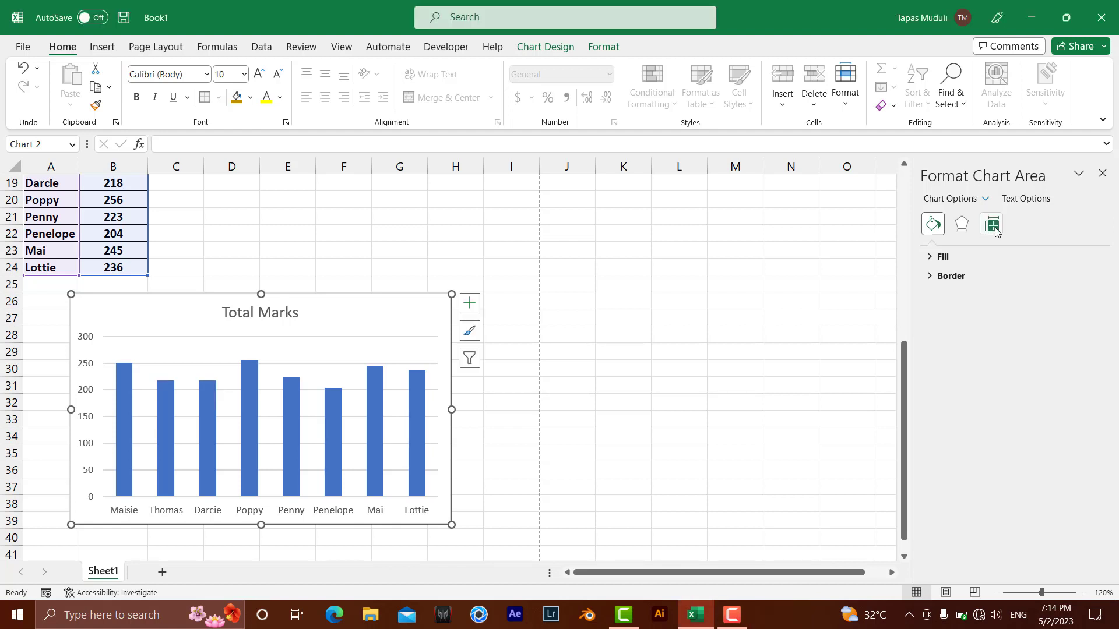
left_click(993, 227)
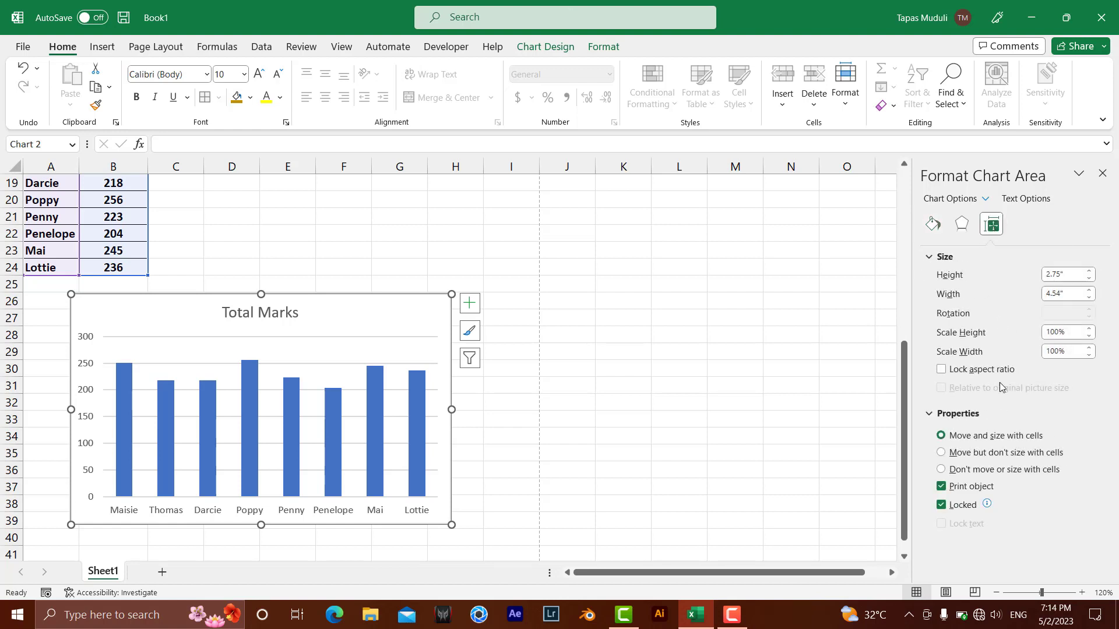
left_click(941, 488)
left_click(1101, 173)
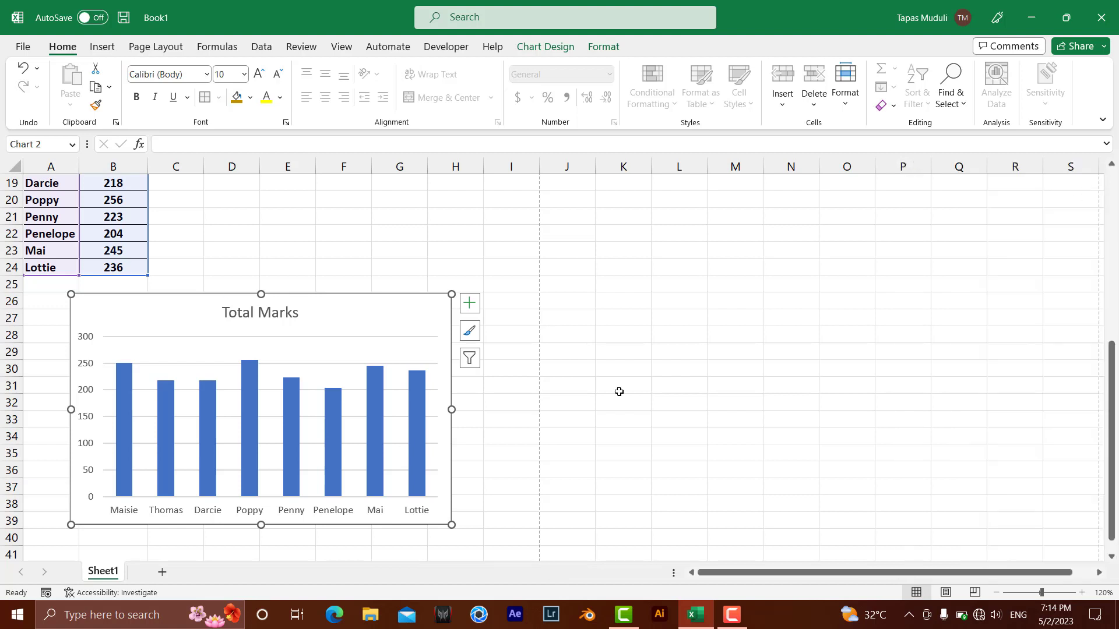
left_click(584, 337)
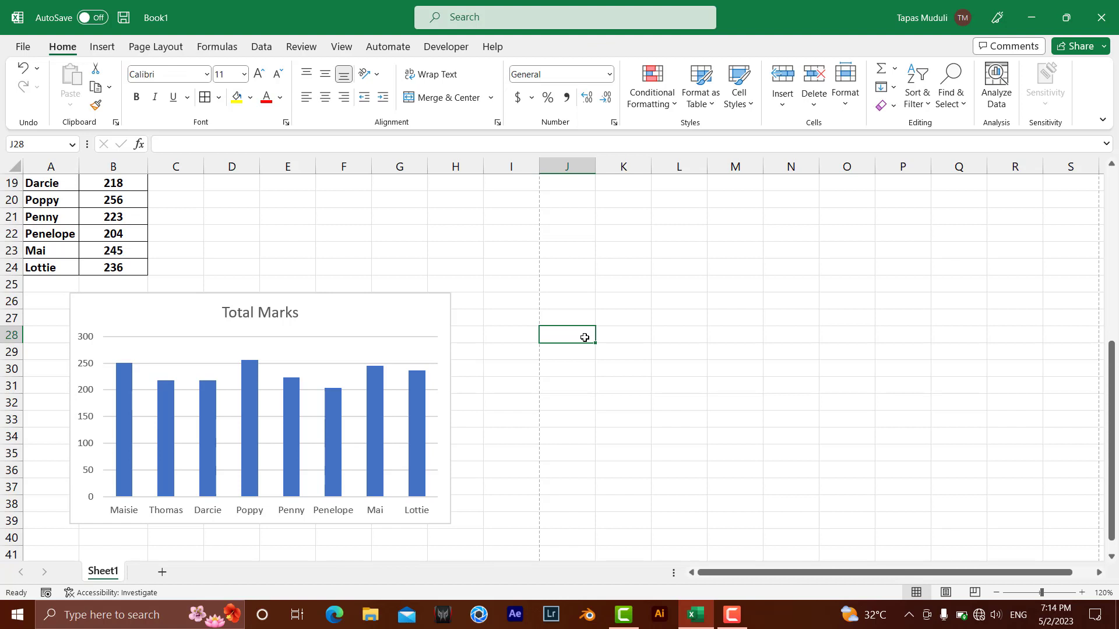
Reopen the chart's Size & Properties to verify Print object is off, then close the pane
double_click(384, 314)
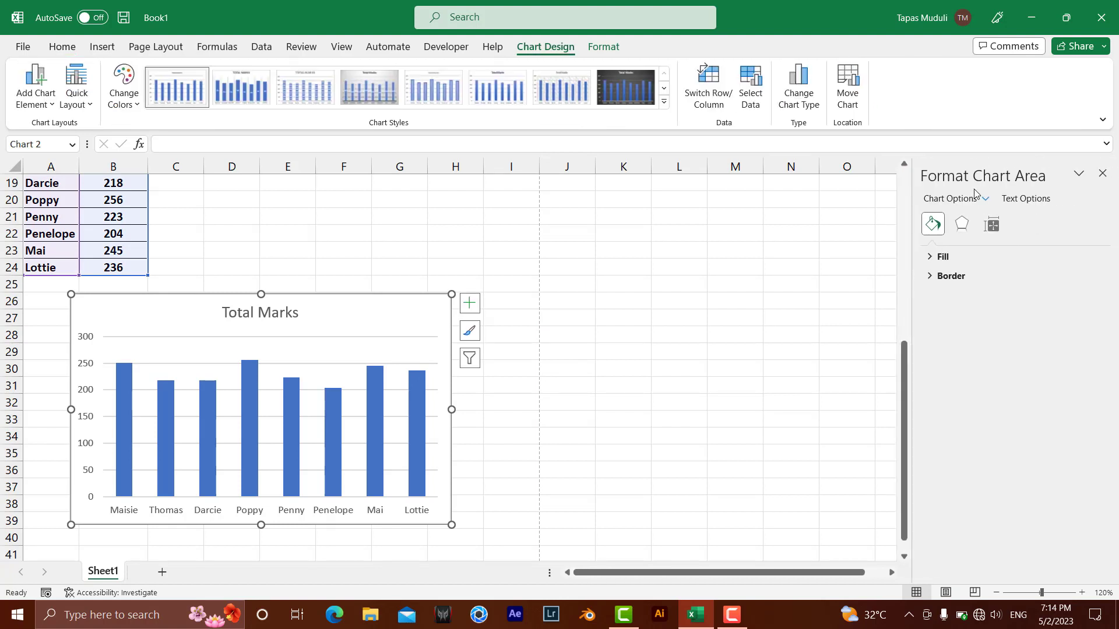
left_click(991, 224)
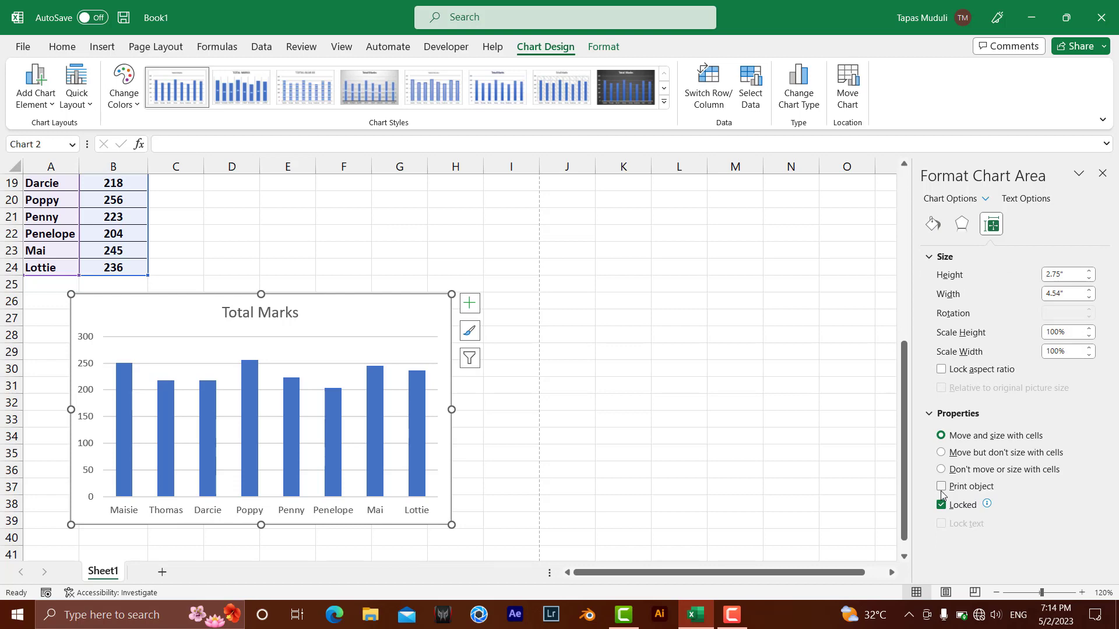
left_click(1102, 174)
left_click(285, 222)
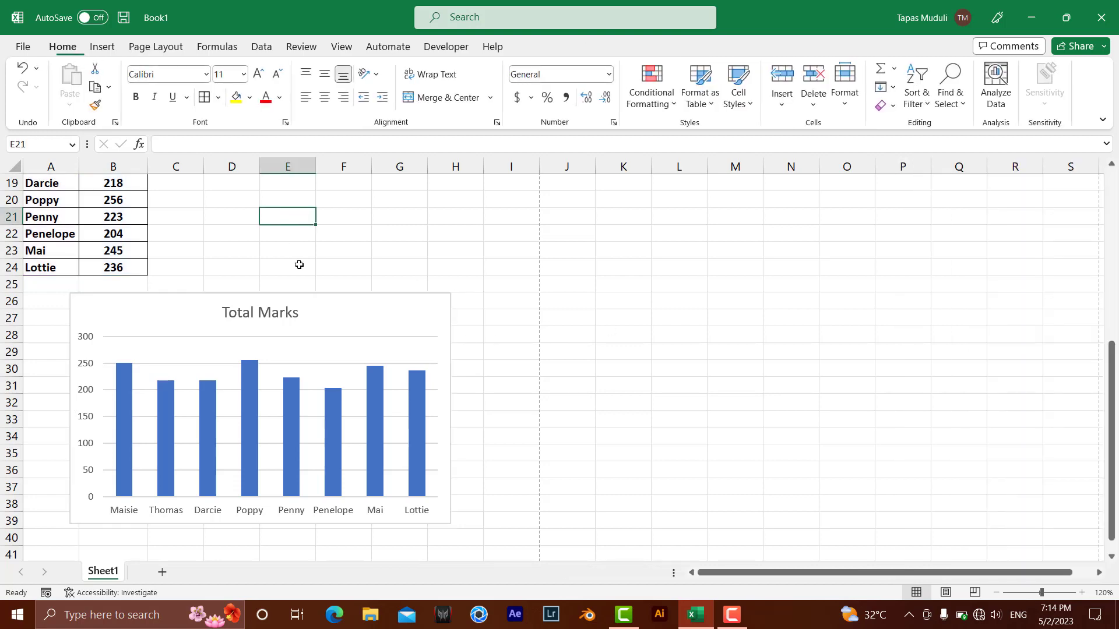
scroll(299, 265, "up", 5)
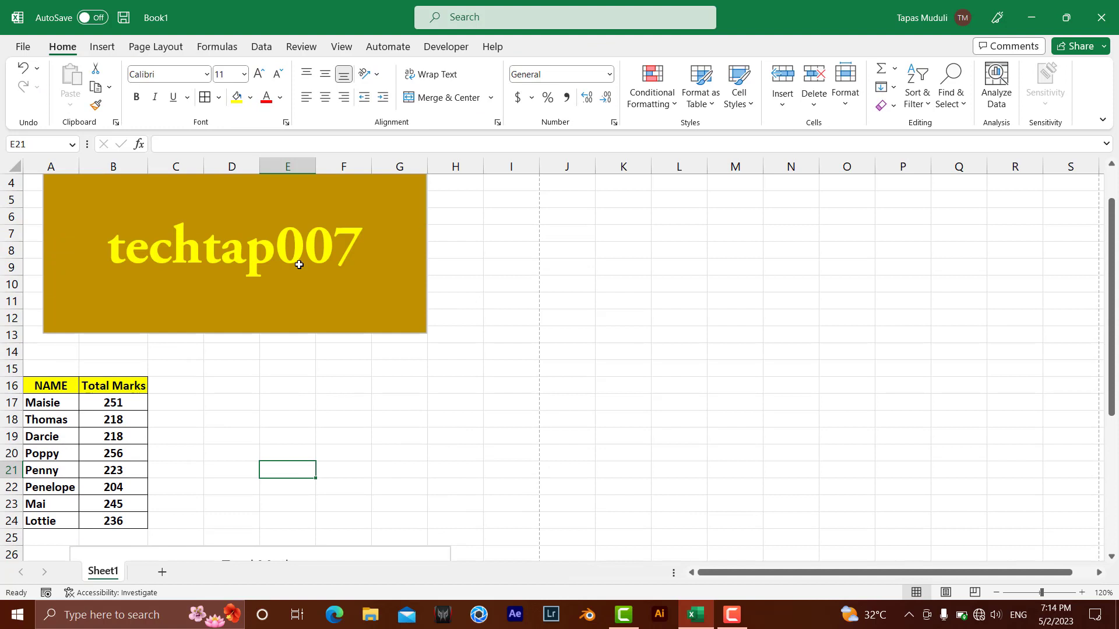
Open print preview to confirm a single page with only the NAME/Total Marks table
key("ctrl+p")
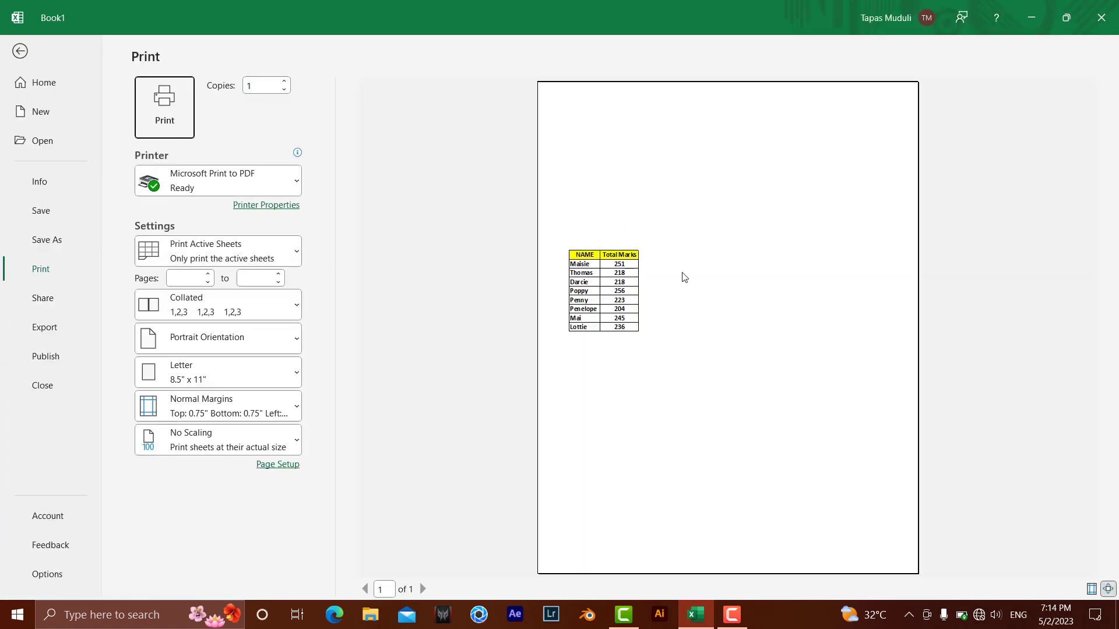